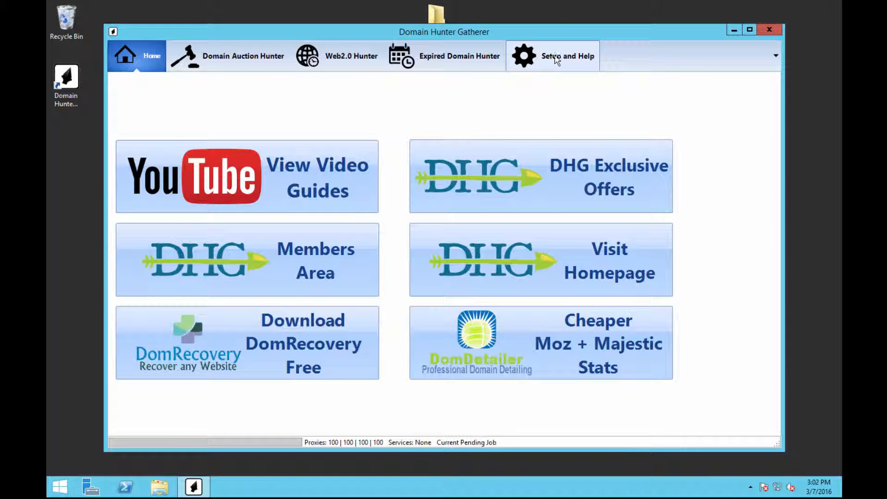
Step: Open the Web2.0 settings, check the Tumblr and Weebly email and password entries, and apply and save the settings
{"action": "left_click", "coordinate": [550, 59]}
{"action": "left_click", "coordinate": [250, 84]}
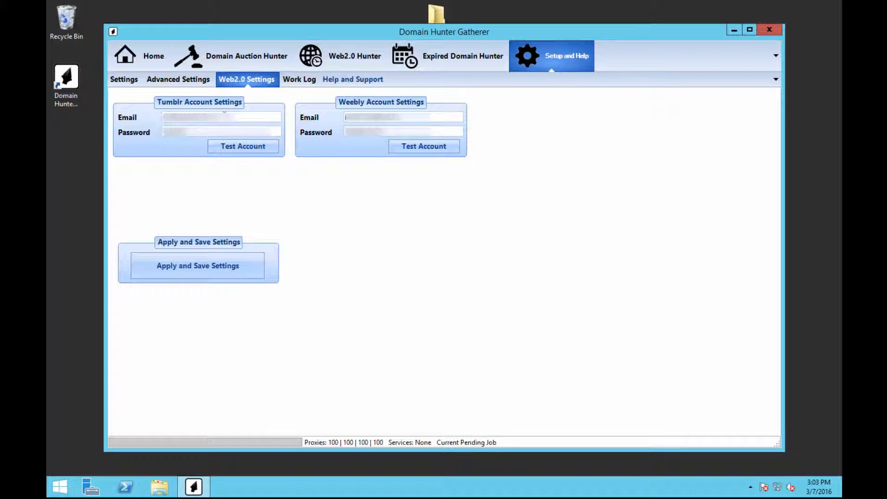
{"action": "left_click_drag", "start_coordinate": [223, 117], "coordinate": [138, 115]}
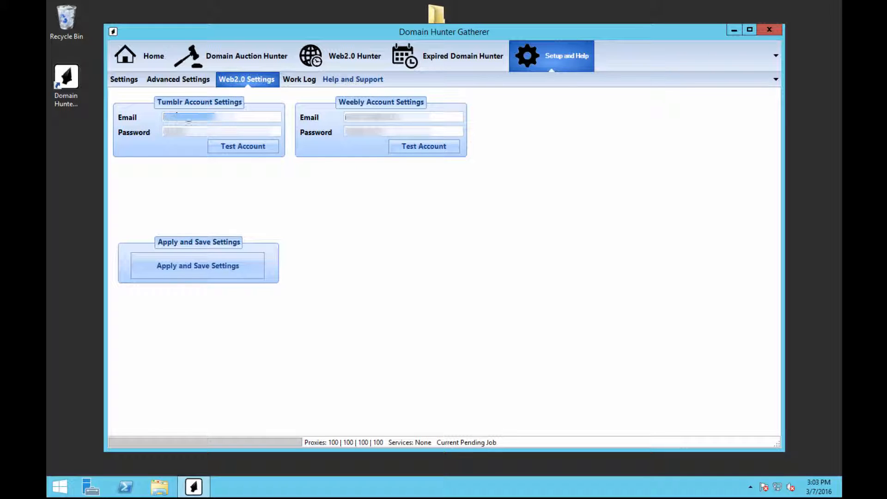
{"action": "left_click_drag", "start_coordinate": [191, 131], "coordinate": [143, 129]}
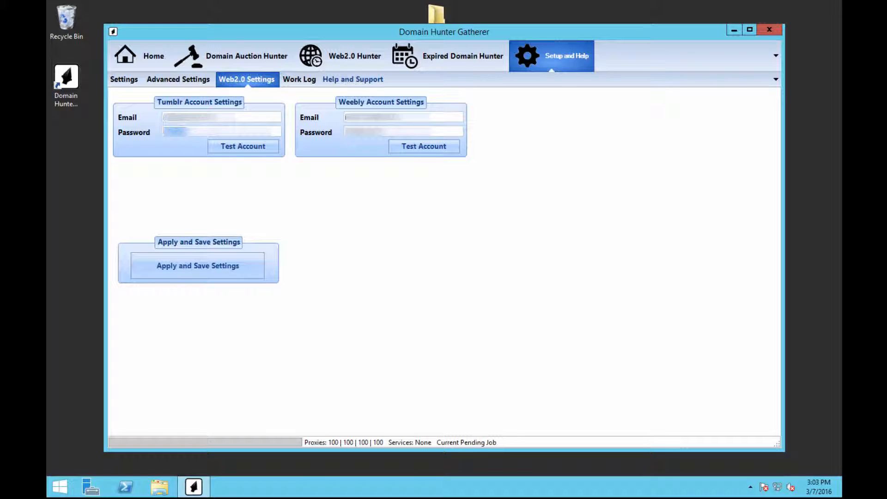
{"action": "left_click_drag", "start_coordinate": [399, 118], "coordinate": [330, 116]}
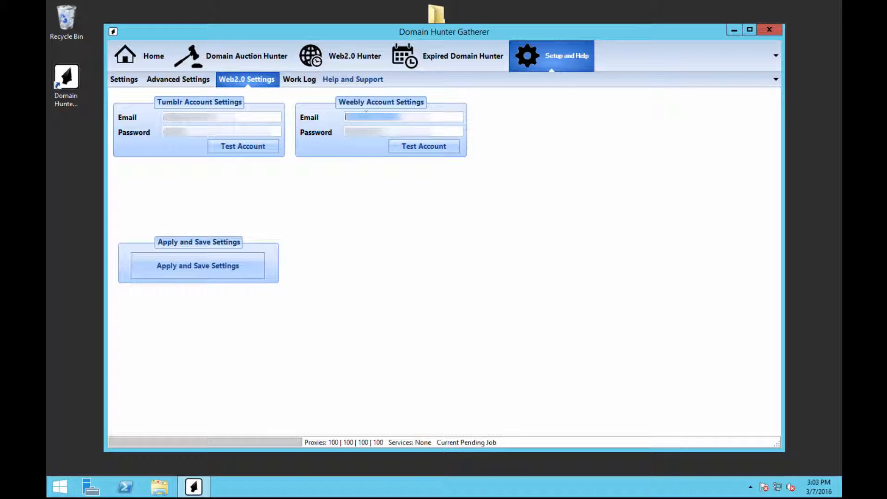
{"action": "left_click_drag", "start_coordinate": [398, 132], "coordinate": [348, 137]}
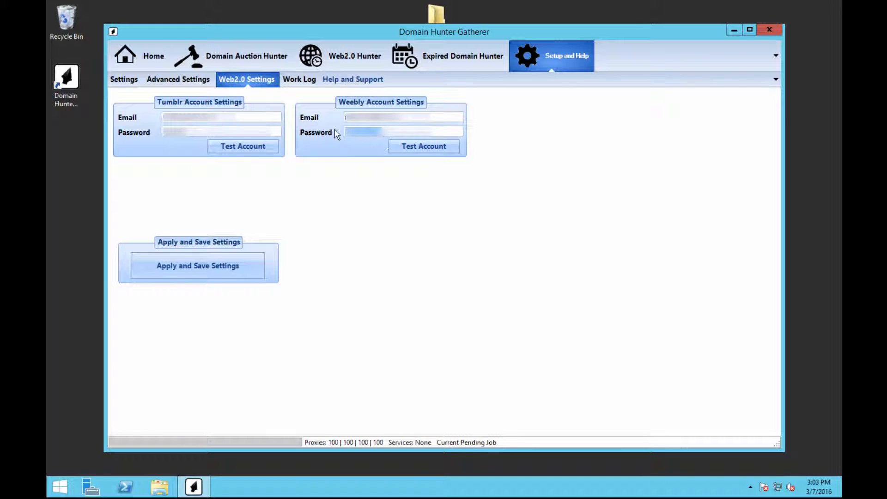
{"action": "left_click", "coordinate": [254, 273]}
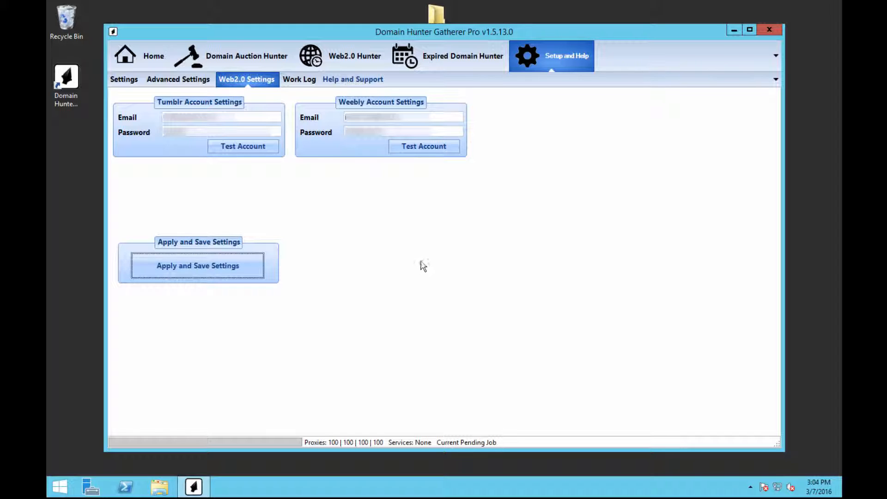
Step: Search Windows for "server manager" and open Server Manager
{"action": "left_click", "coordinate": [92, 488]}
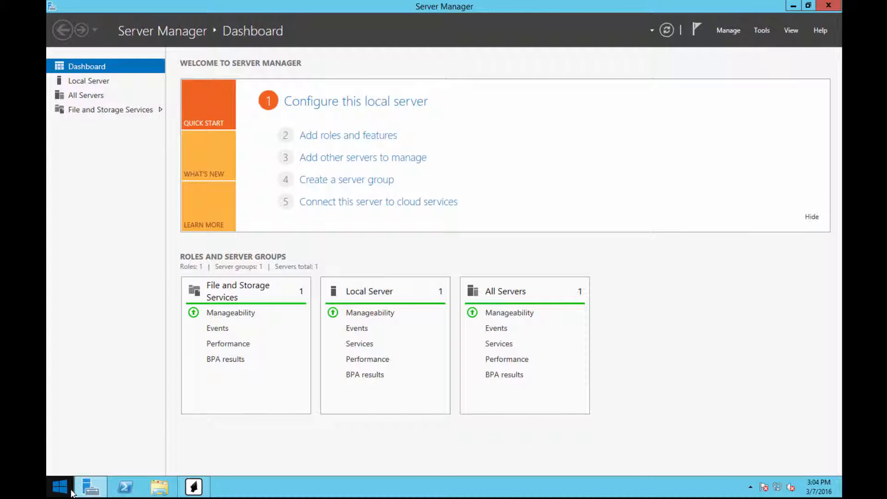
{"action": "key", "text": "Num_Lock"}
{"action": "left_click", "coordinate": [60, 485]}
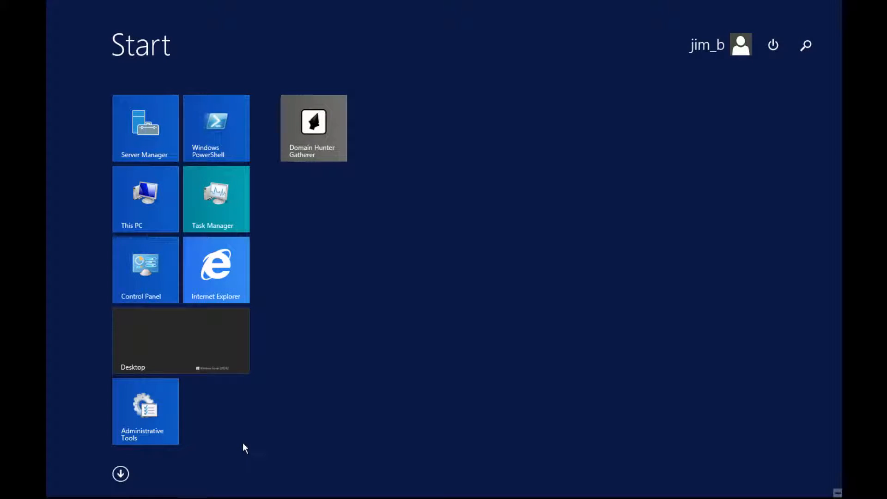
{"action": "type", "text": "server manager"}
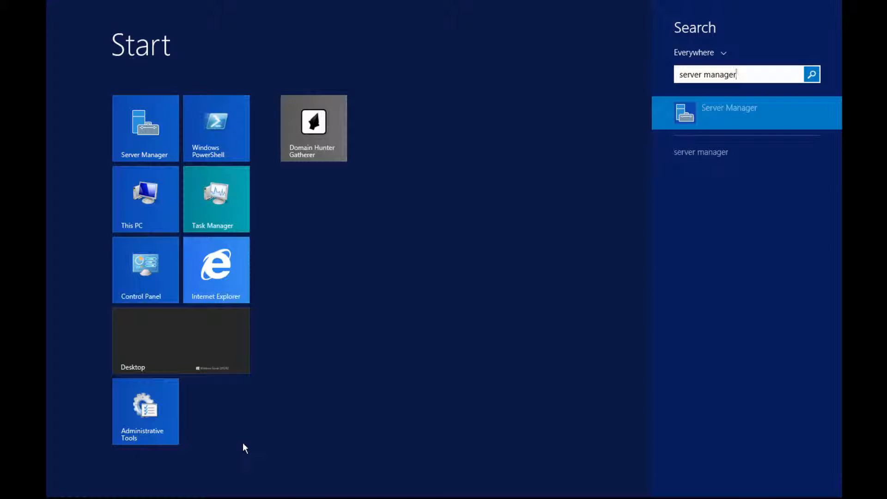
{"action": "key", "text": "Return"}
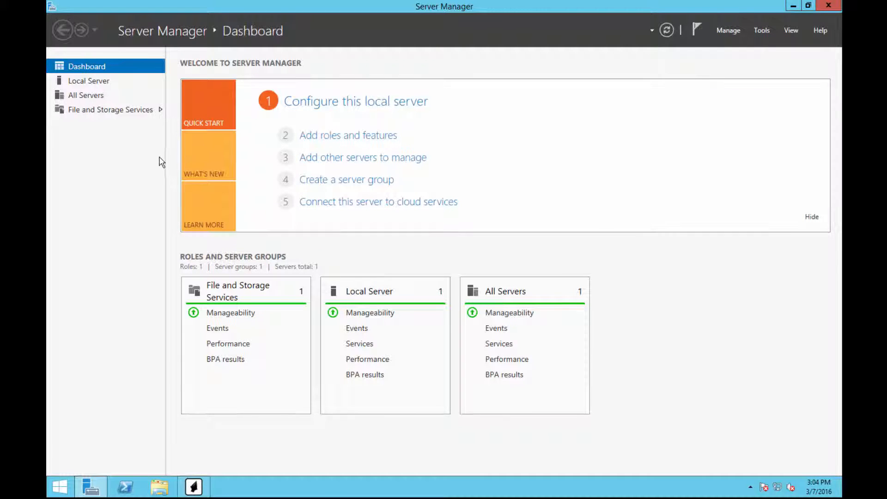
Step: Start the Add Roles and Features Wizard from the local server's Roles and Features section
{"action": "left_click", "coordinate": [78, 82]}
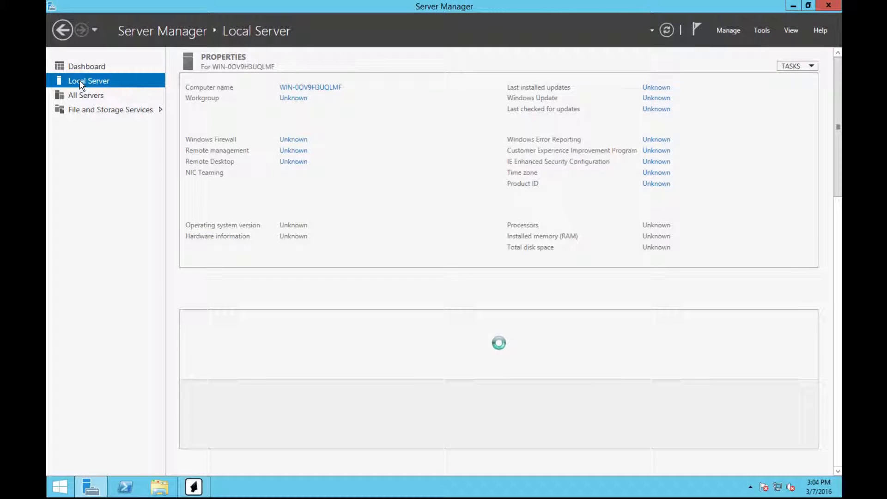
{"action": "left_click_drag", "start_coordinate": [837, 125], "coordinate": [838, 392]}
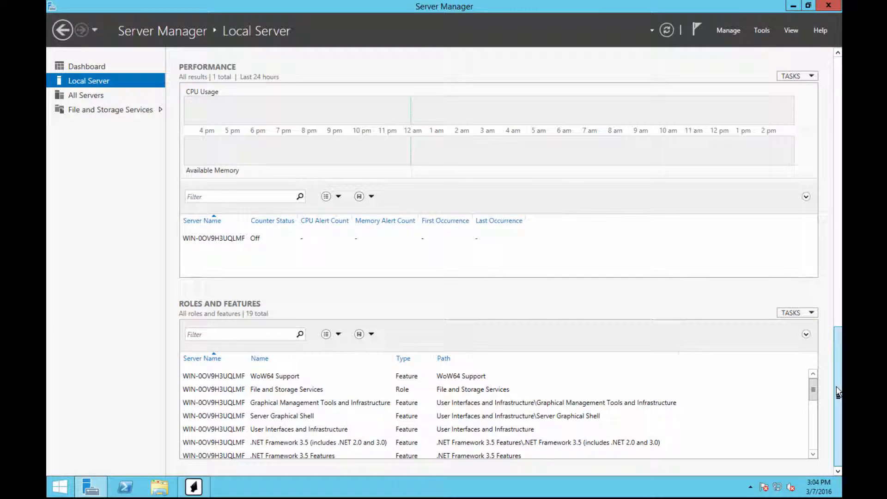
{"action": "left_click", "coordinate": [812, 314]}
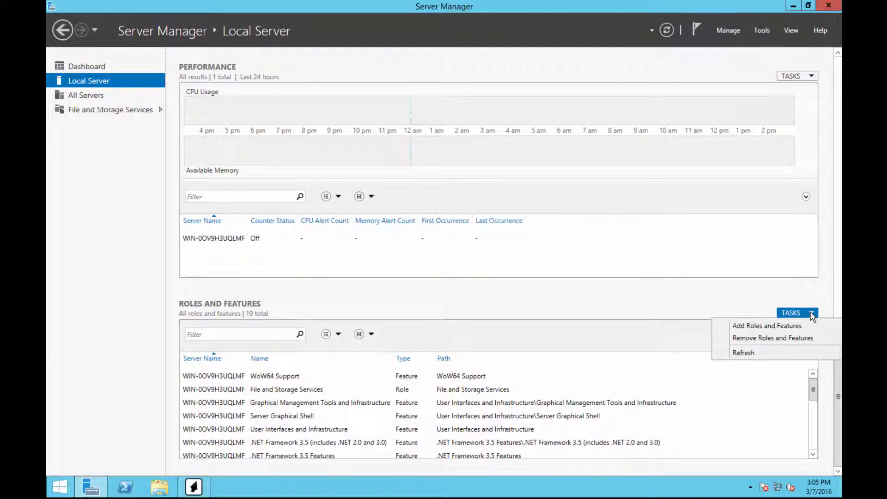
{"action": "left_click", "coordinate": [775, 327]}
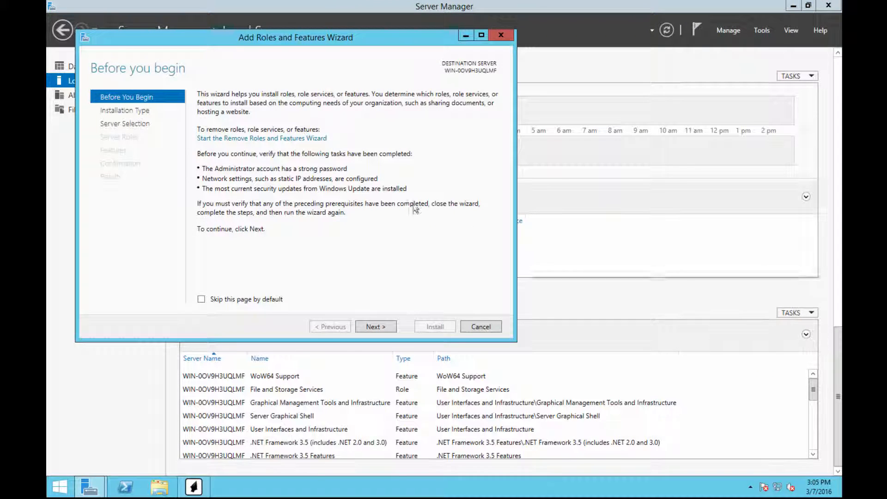
Step: Select the Desktop Experience feature under User Interfaces and Infrastructure for the default server in the server pool
{"action": "left_click", "coordinate": [112, 123]}
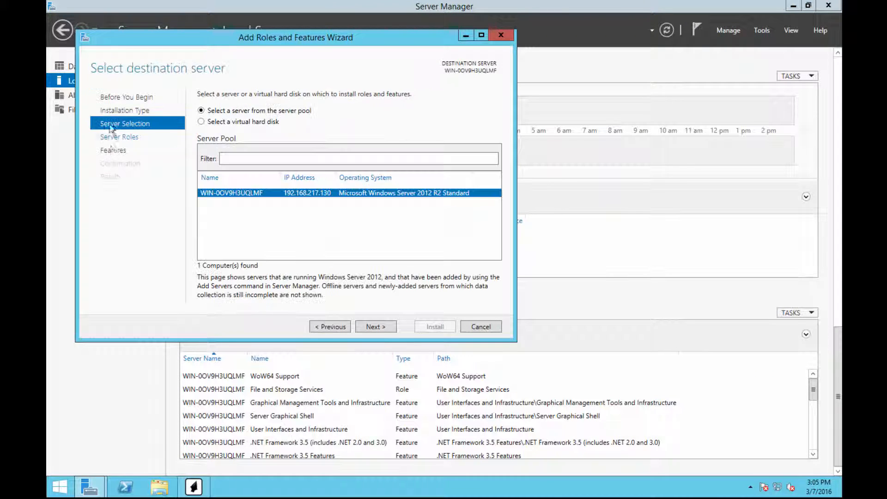
{"action": "left_click", "coordinate": [111, 152]}
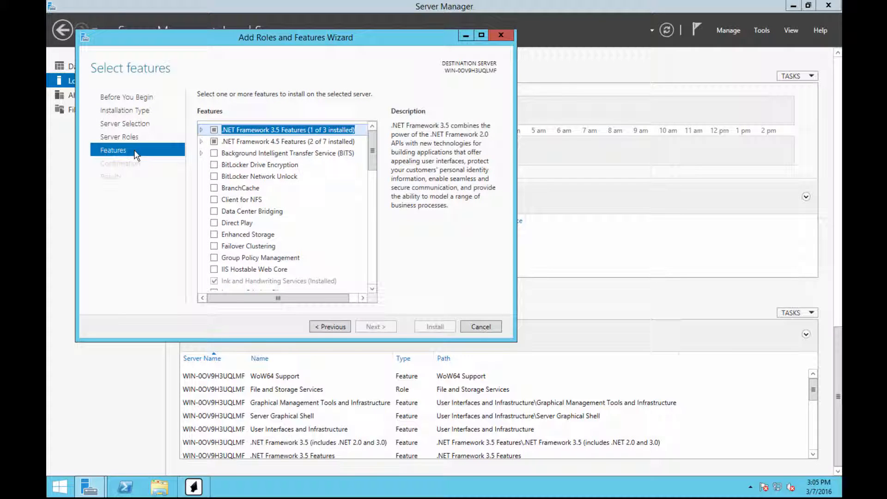
{"action": "left_click_drag", "start_coordinate": [373, 148], "coordinate": [374, 197]}
{"action": "left_click_drag", "start_coordinate": [372, 153], "coordinate": [372, 237]}
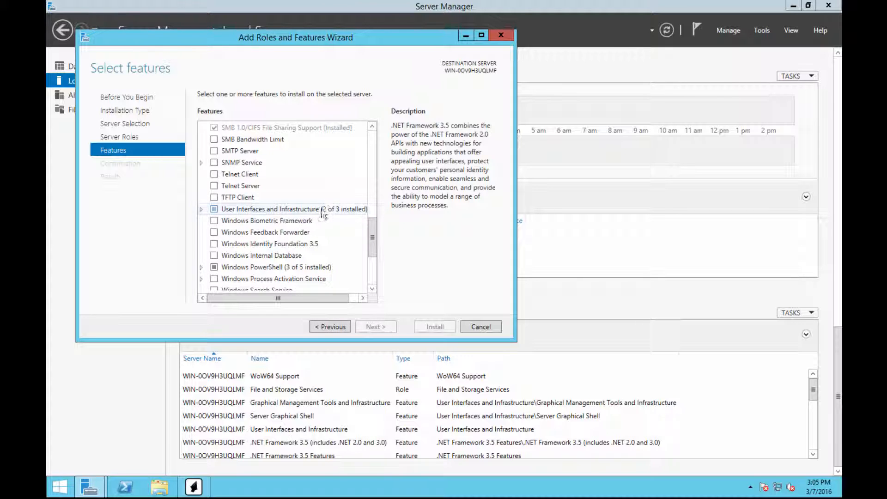
{"action": "double_click", "coordinate": [206, 209]}
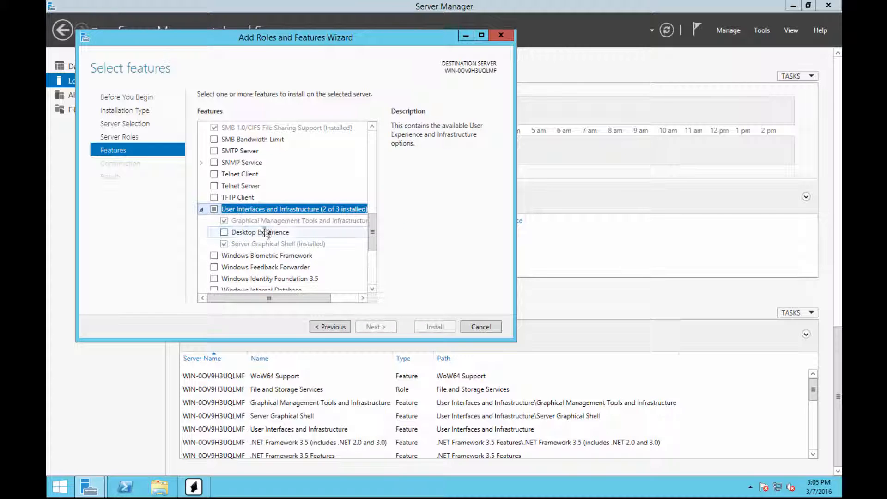
{"action": "left_click", "coordinate": [224, 232]}
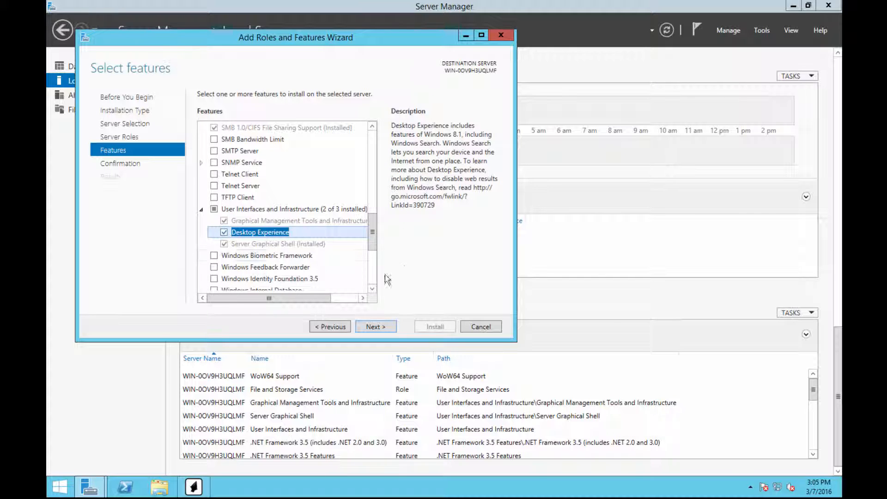
Step: Install the selected Desktop Experience feature and close the wizard when the installation finishes
{"action": "left_click", "coordinate": [374, 327]}
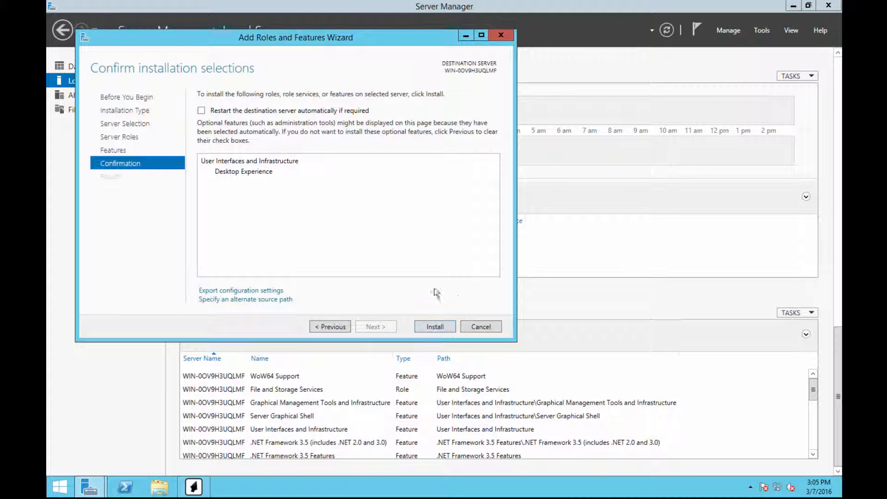
{"action": "left_click", "coordinate": [428, 326]}
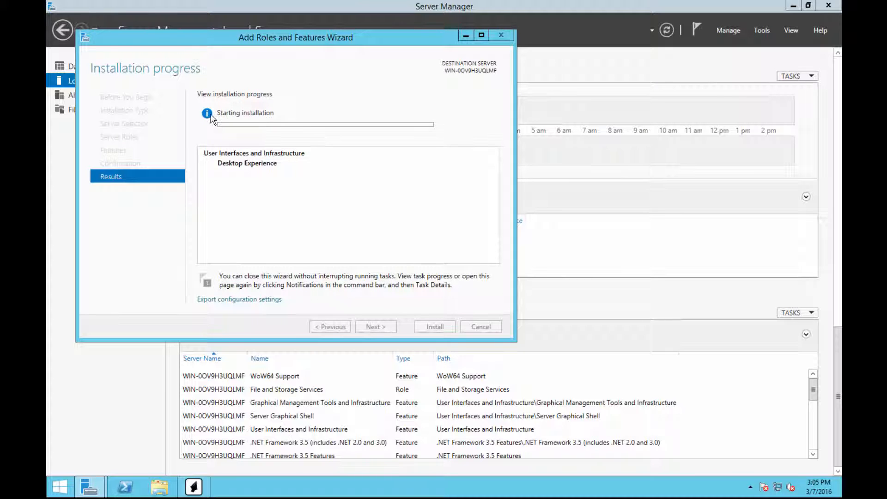
{"action": "key", "text": "Num_Lock"}
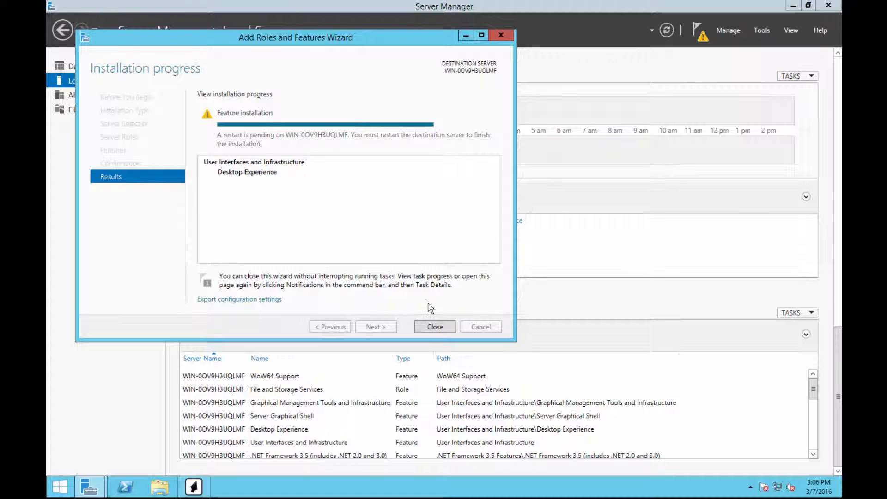
{"action": "key", "text": "Num_Lock"}
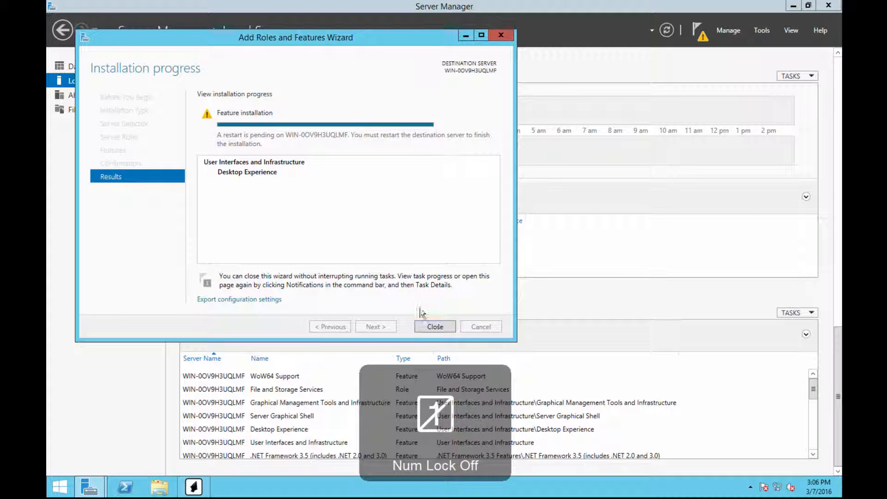
{"action": "left_click", "coordinate": [436, 326]}
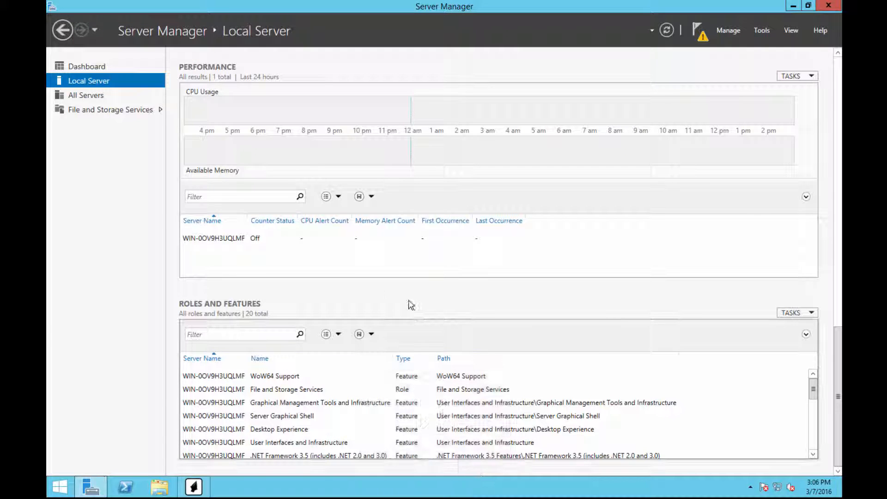
Step: Close Server Manager and test the Weebly account in Domain Hunter Gatherer, moving the Web2.0 Account Checker window clear of the account settings
{"action": "left_click", "coordinate": [822, 7]}
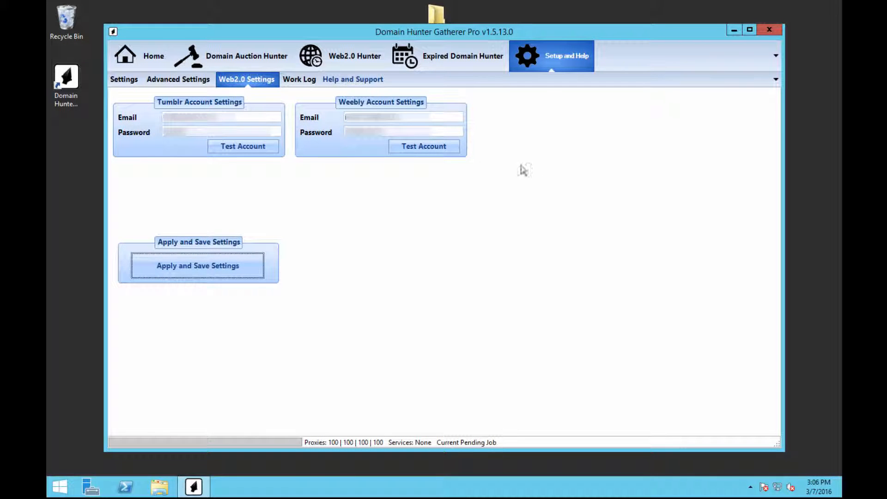
{"action": "left_click", "coordinate": [422, 147]}
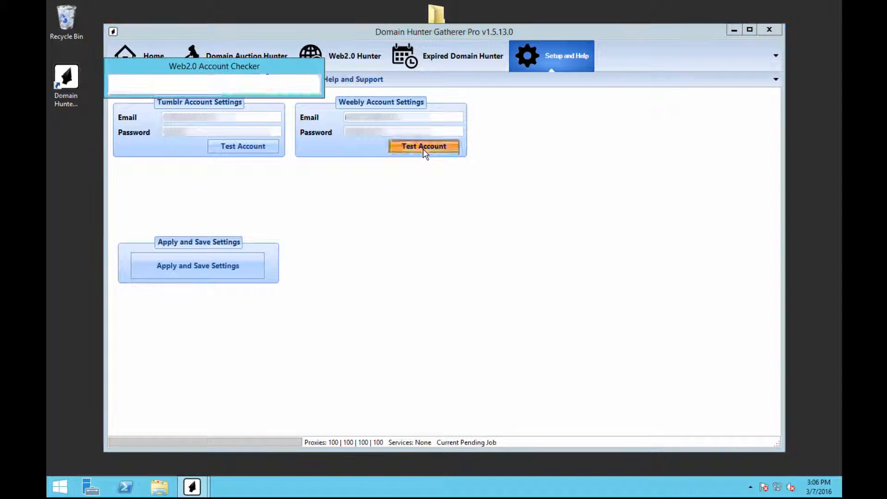
{"action": "left_click_drag", "start_coordinate": [244, 74], "coordinate": [428, 212]}
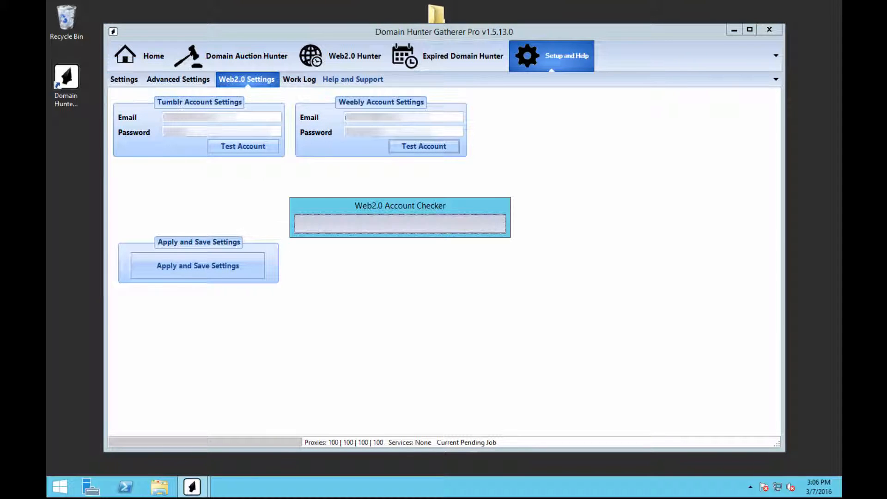